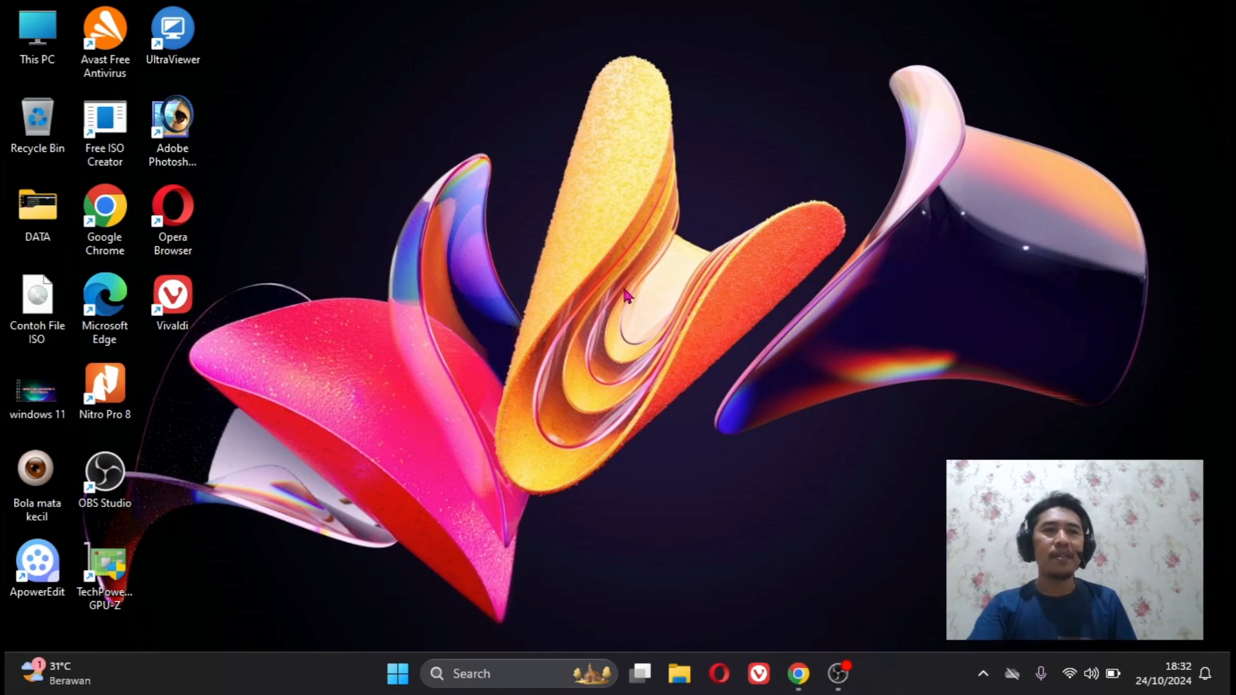
Check which drives This PC lists, and close the window.
{"action": "double_click", "coordinate": [39, 33]}
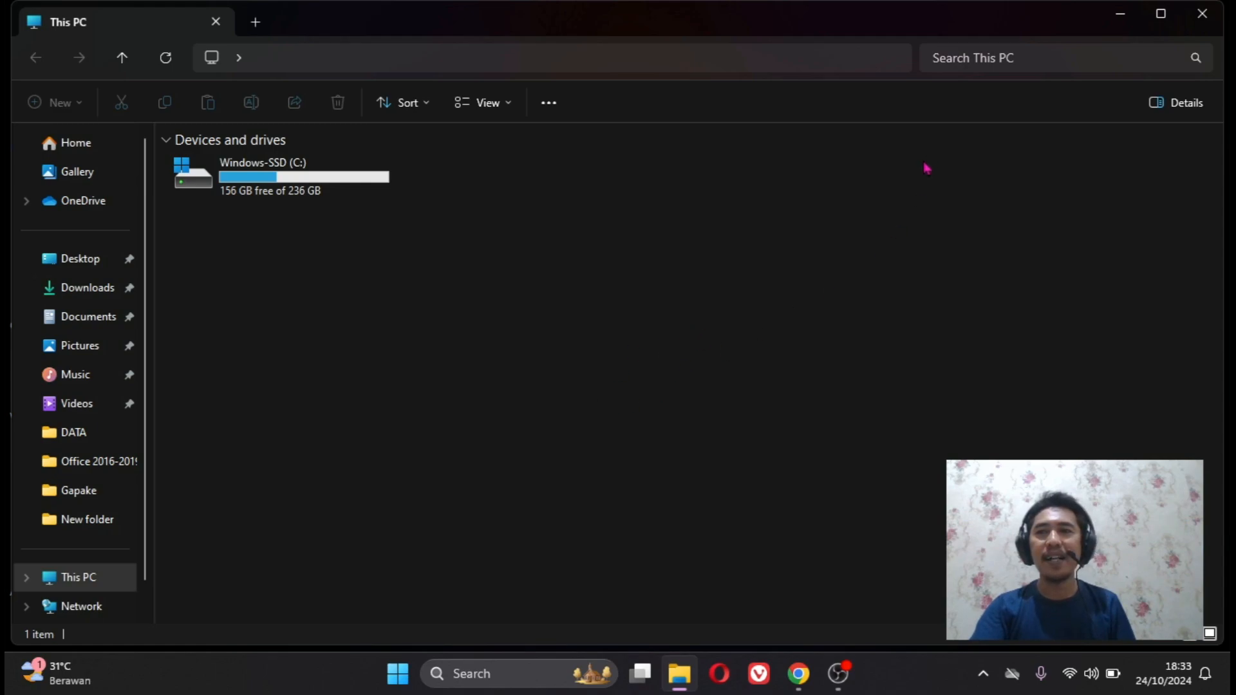
{"action": "left_click", "coordinate": [1199, 15]}
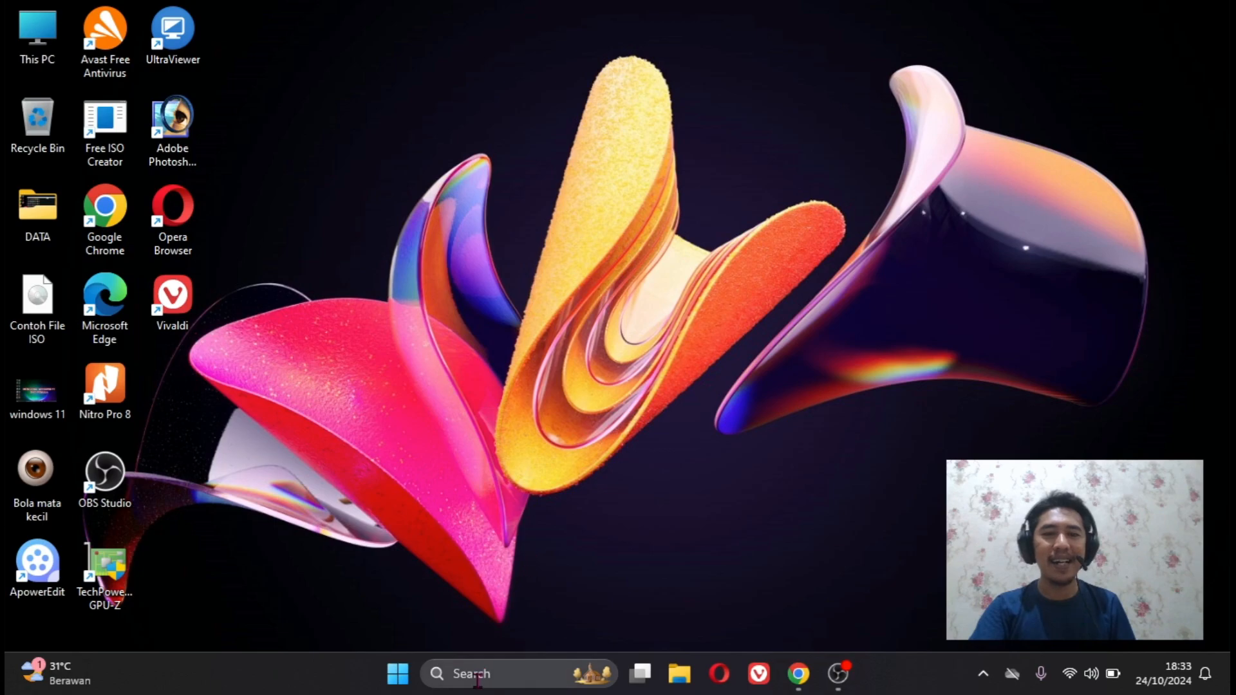
{"action": "right_click", "coordinate": [404, 677]}
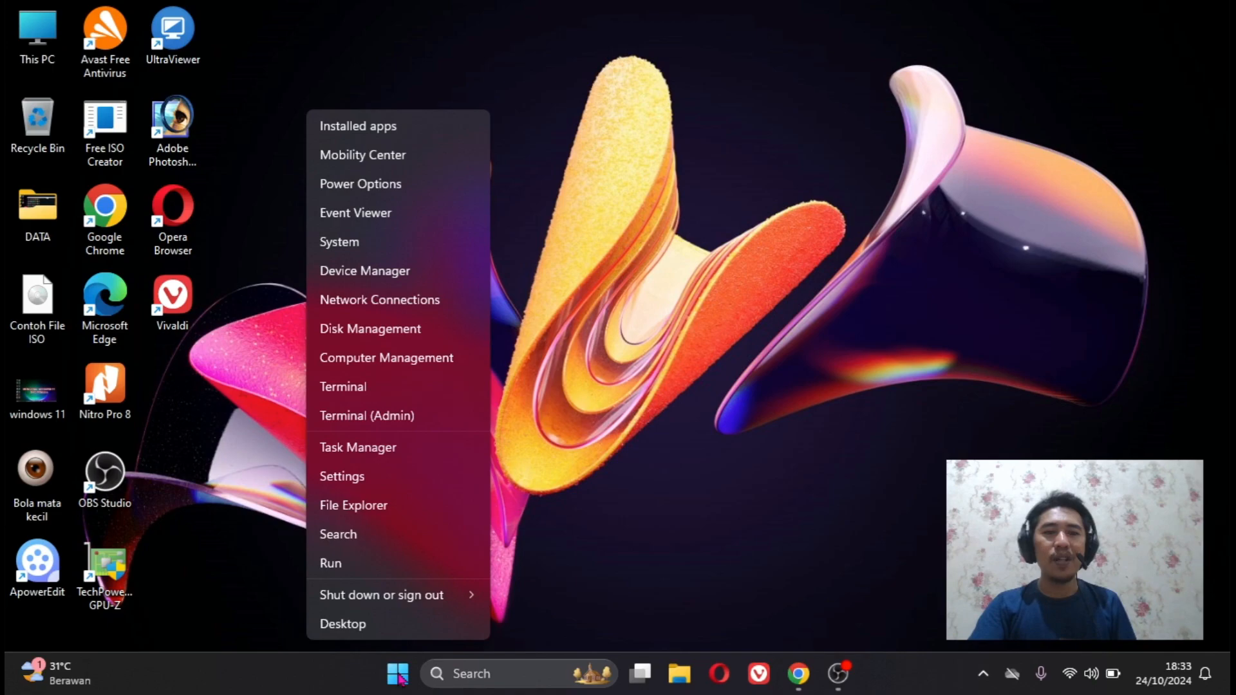
{"action": "left_click", "coordinate": [370, 329]}
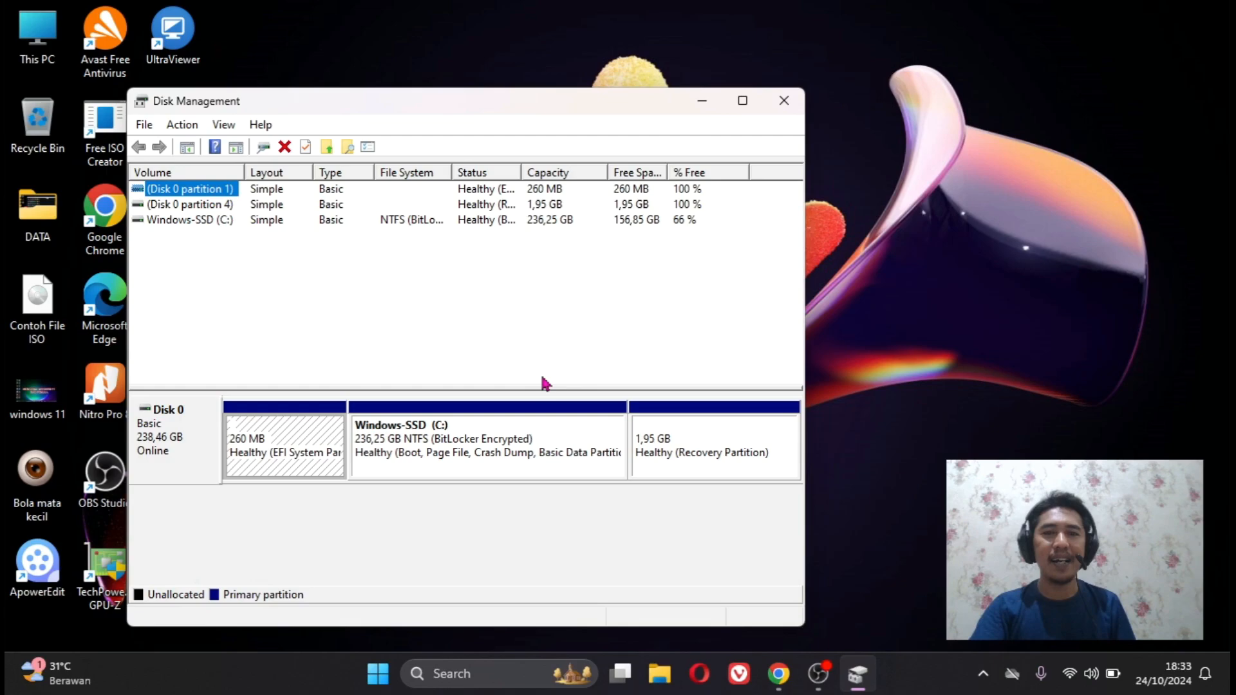
{"action": "left_click", "coordinate": [785, 100]}
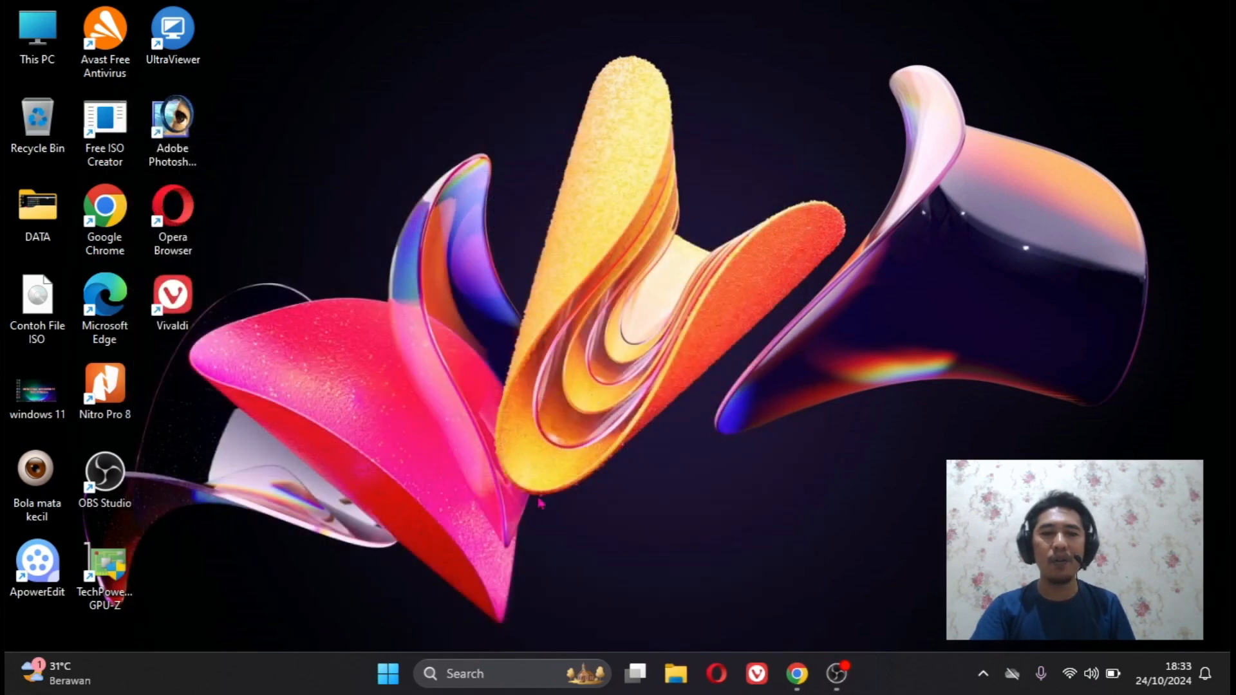
Search Windows for "disk", open the tool to create and format hard disk partitions, and maximize its window.
{"action": "left_click", "coordinate": [479, 669]}
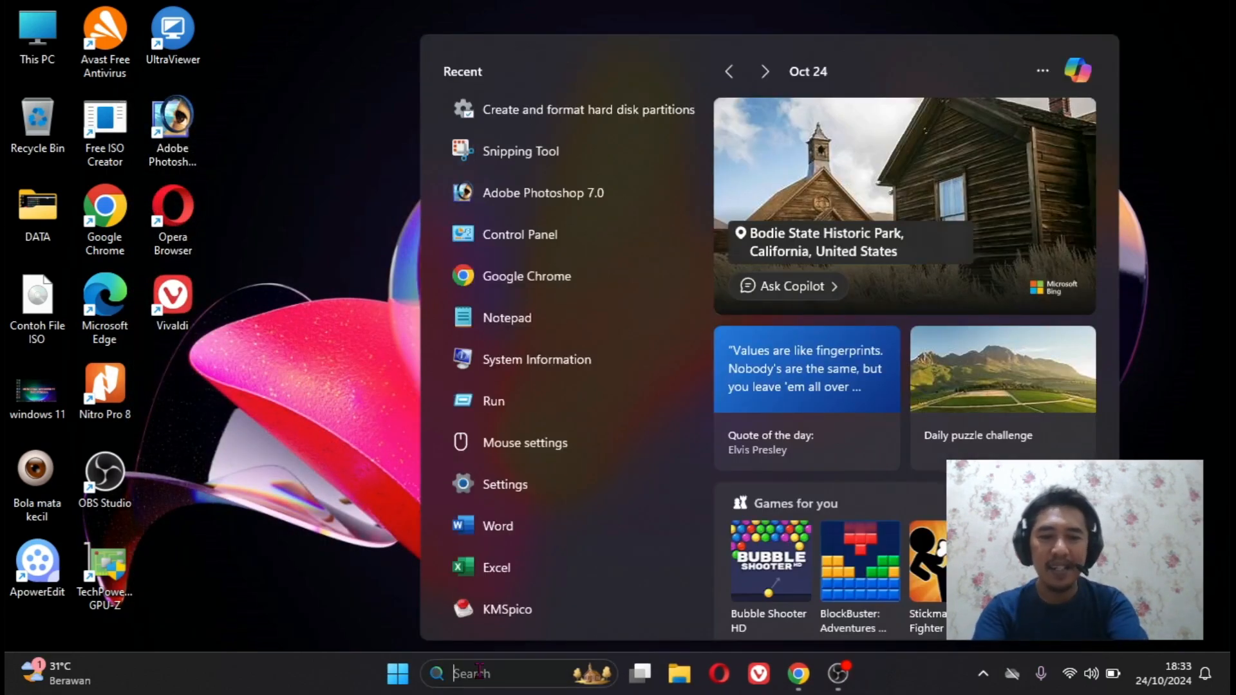
{"action": "type", "text": "disk"}
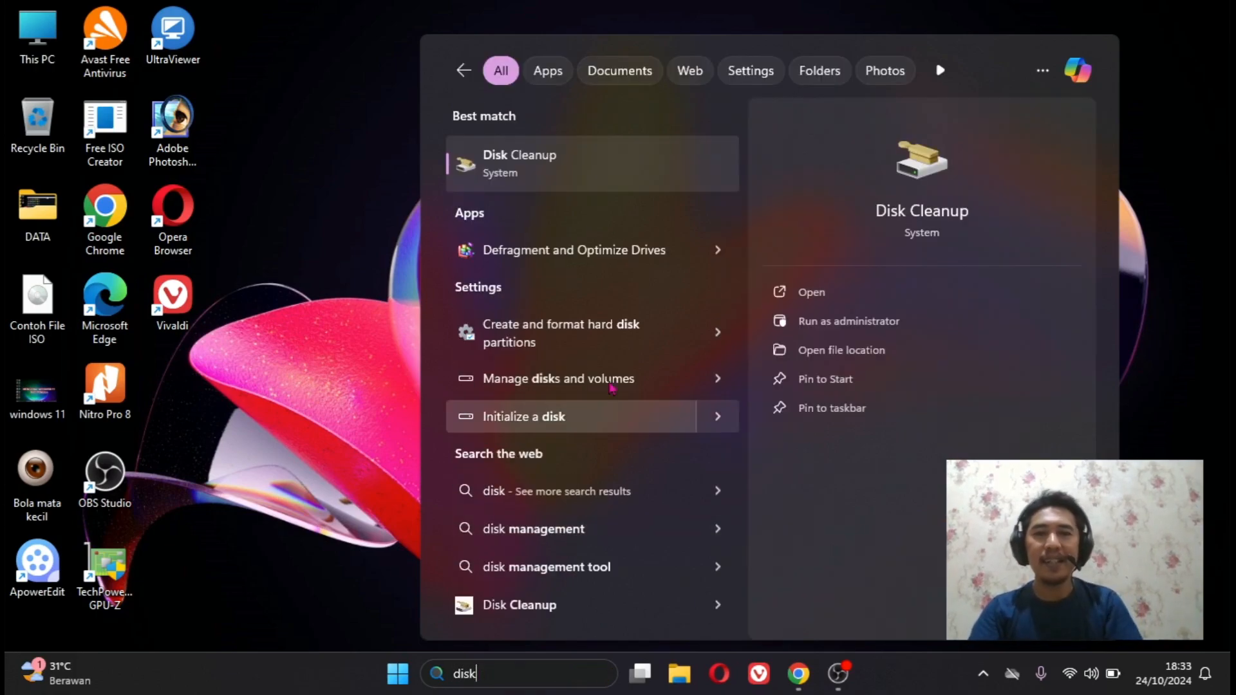
{"action": "left_click", "coordinate": [575, 339]}
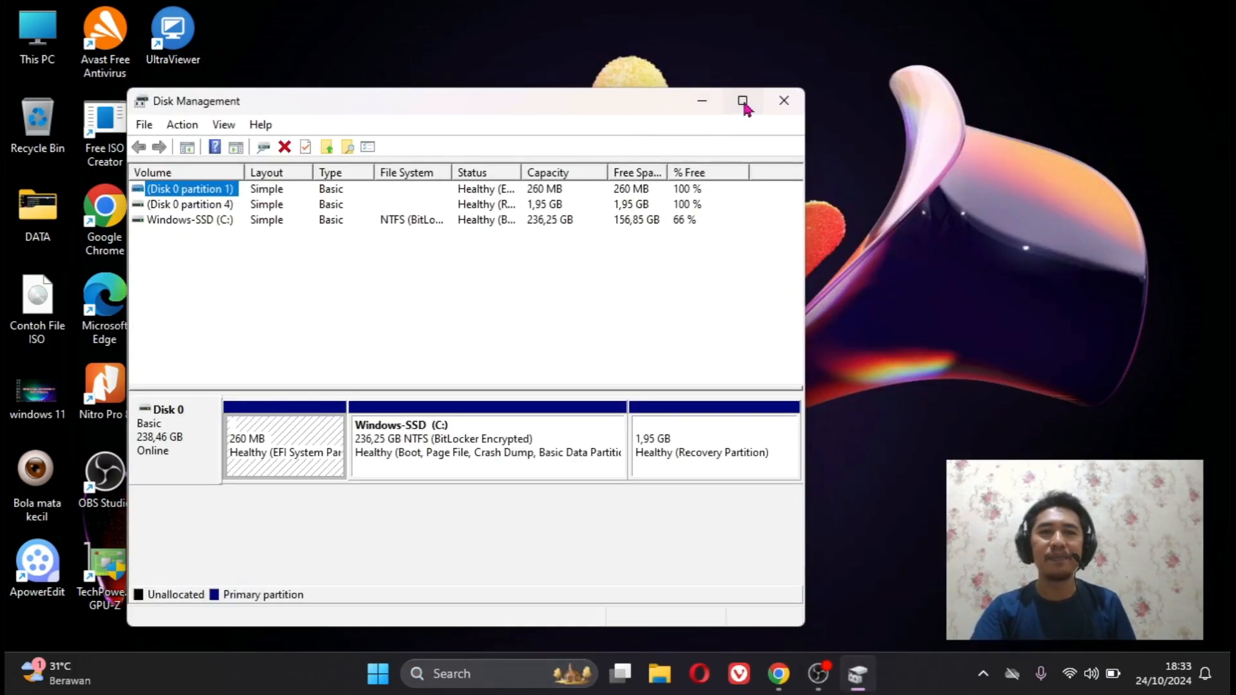
{"action": "left_click", "coordinate": [742, 101]}
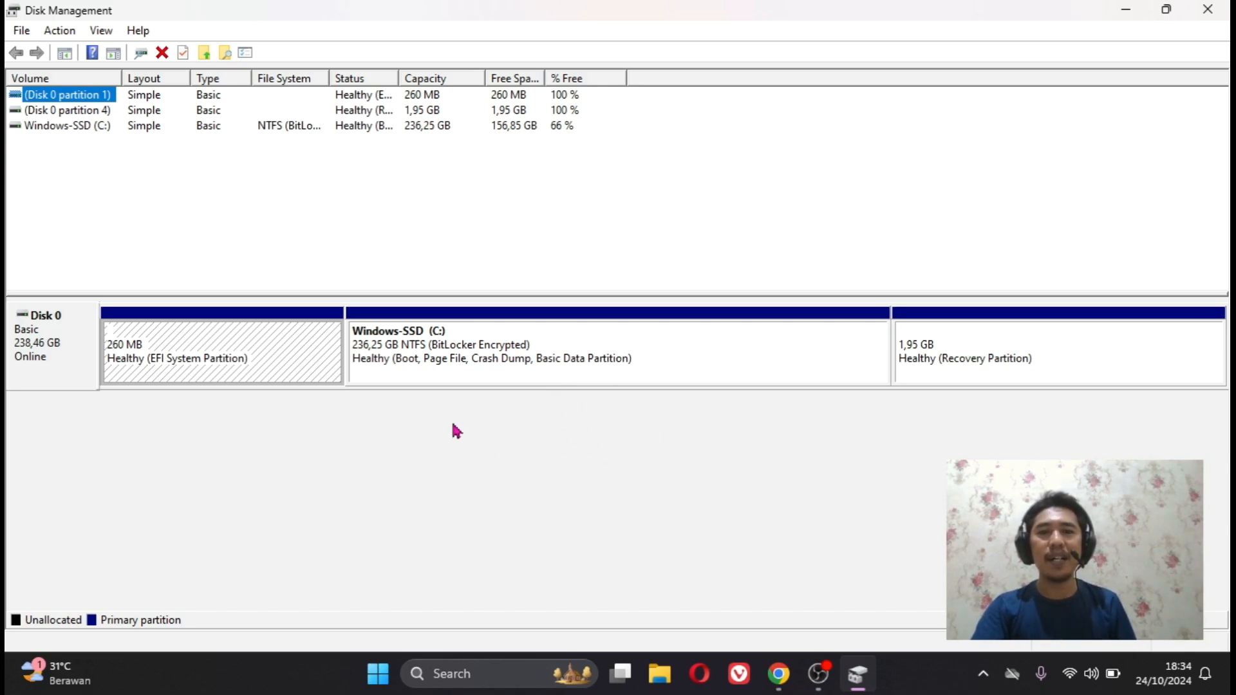
Shrink the Windows-SSD (C:) volume by 40318 MB and select the resized volume.
{"action": "left_click", "coordinate": [623, 372]}
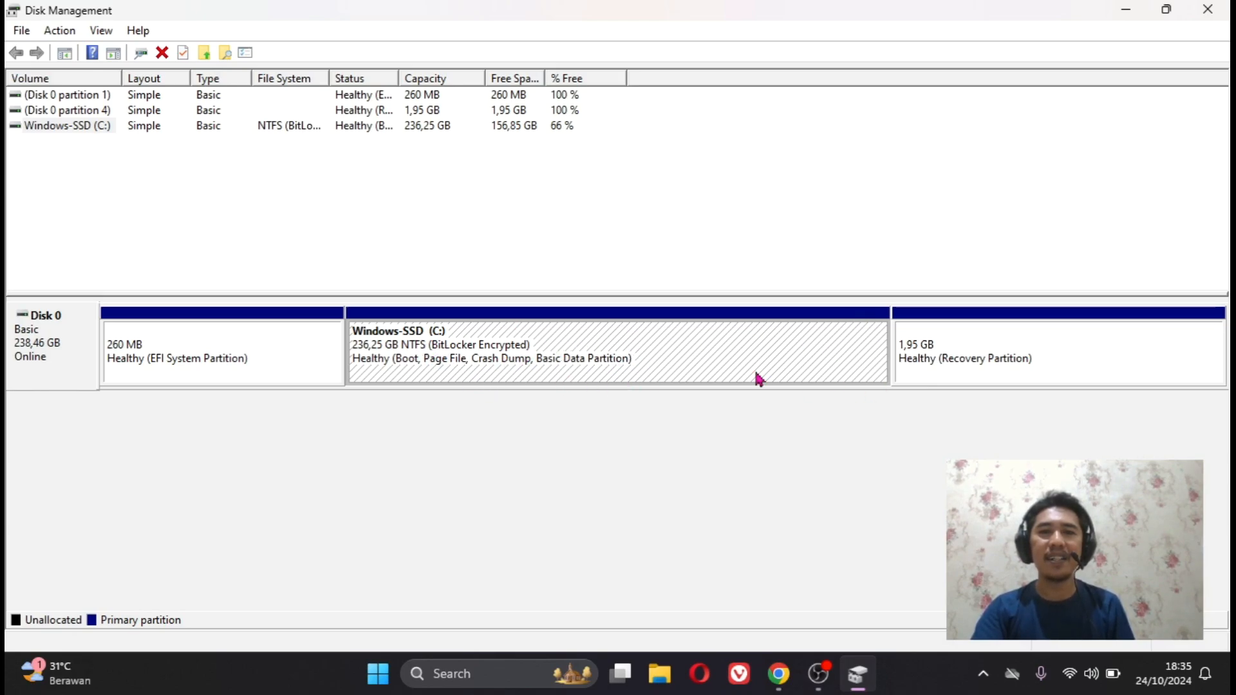
{"action": "right_click", "coordinate": [585, 340]}
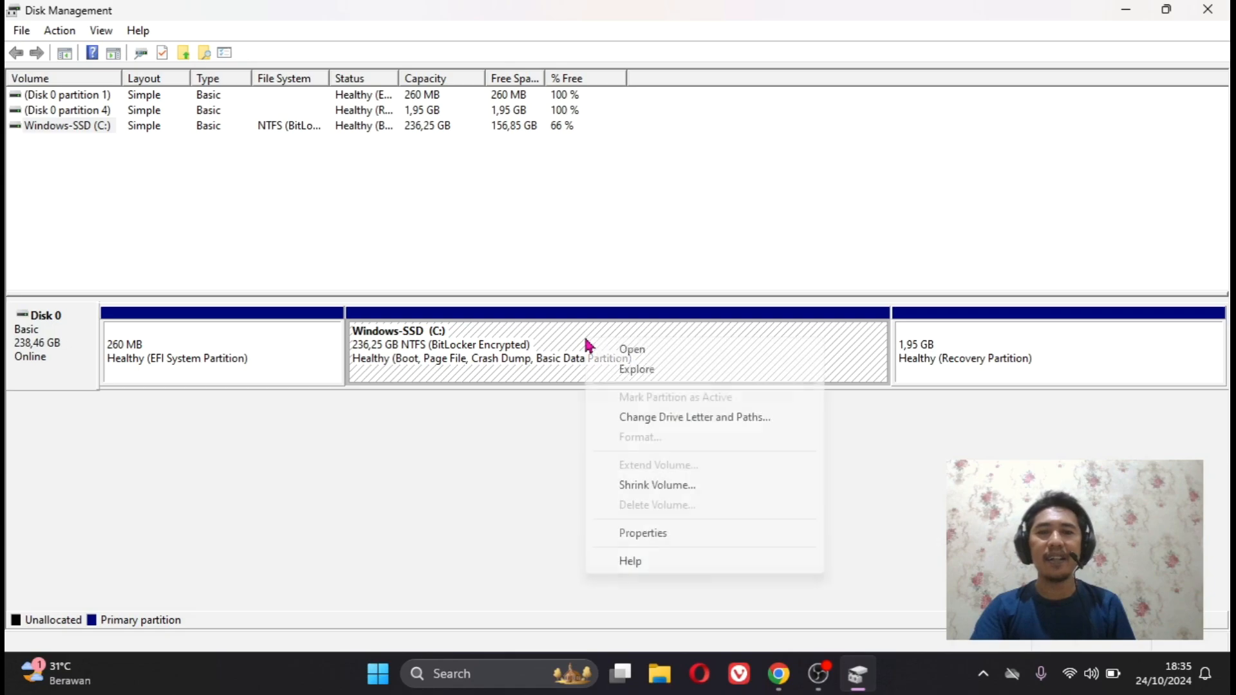
{"action": "left_click", "coordinate": [661, 491]}
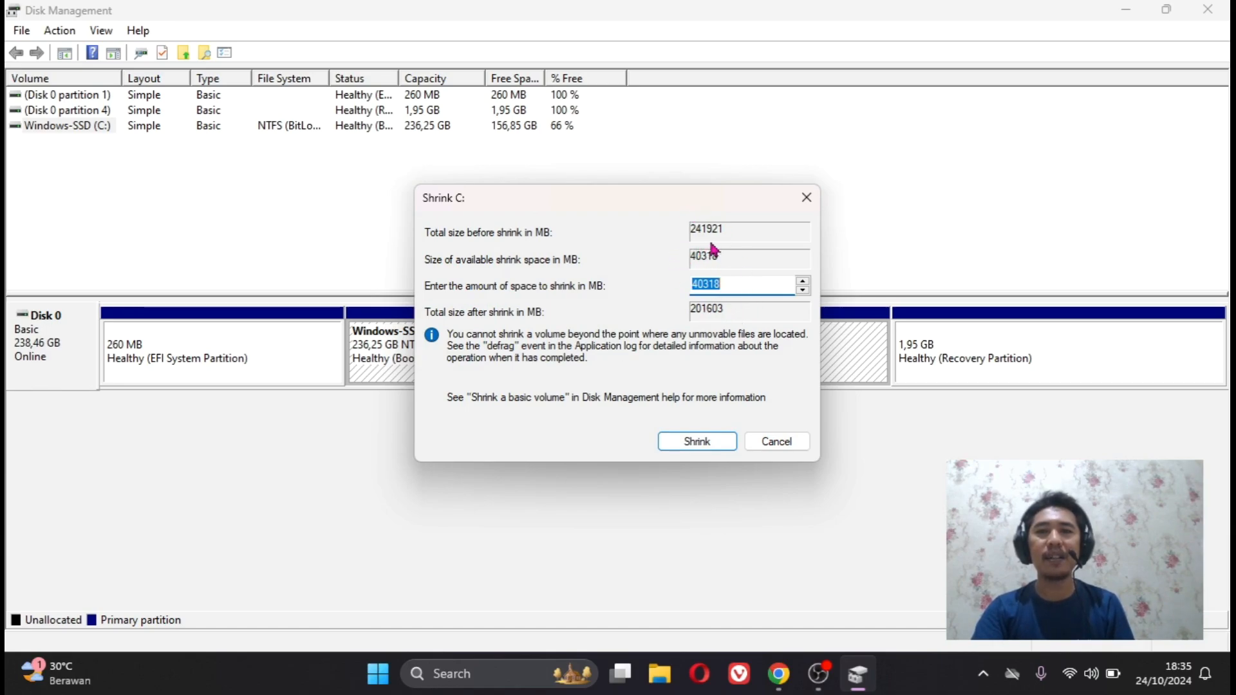
{"action": "left_click", "coordinate": [698, 443]}
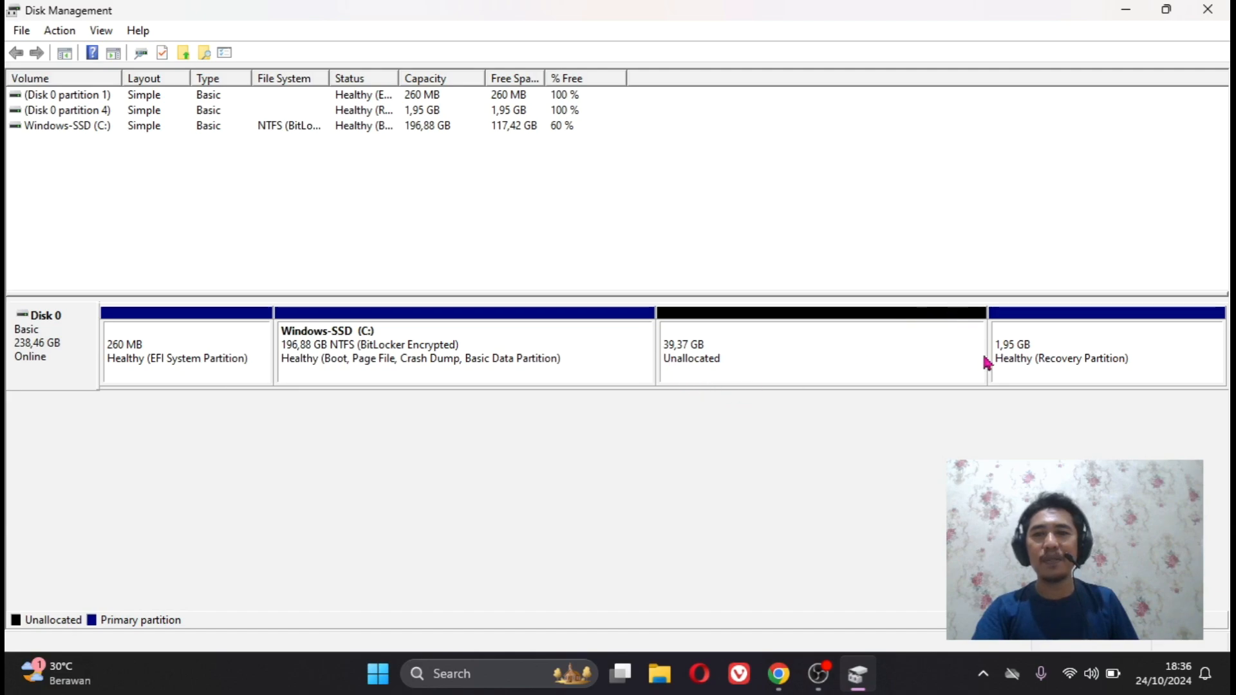
{"action": "left_click", "coordinate": [428, 353]}
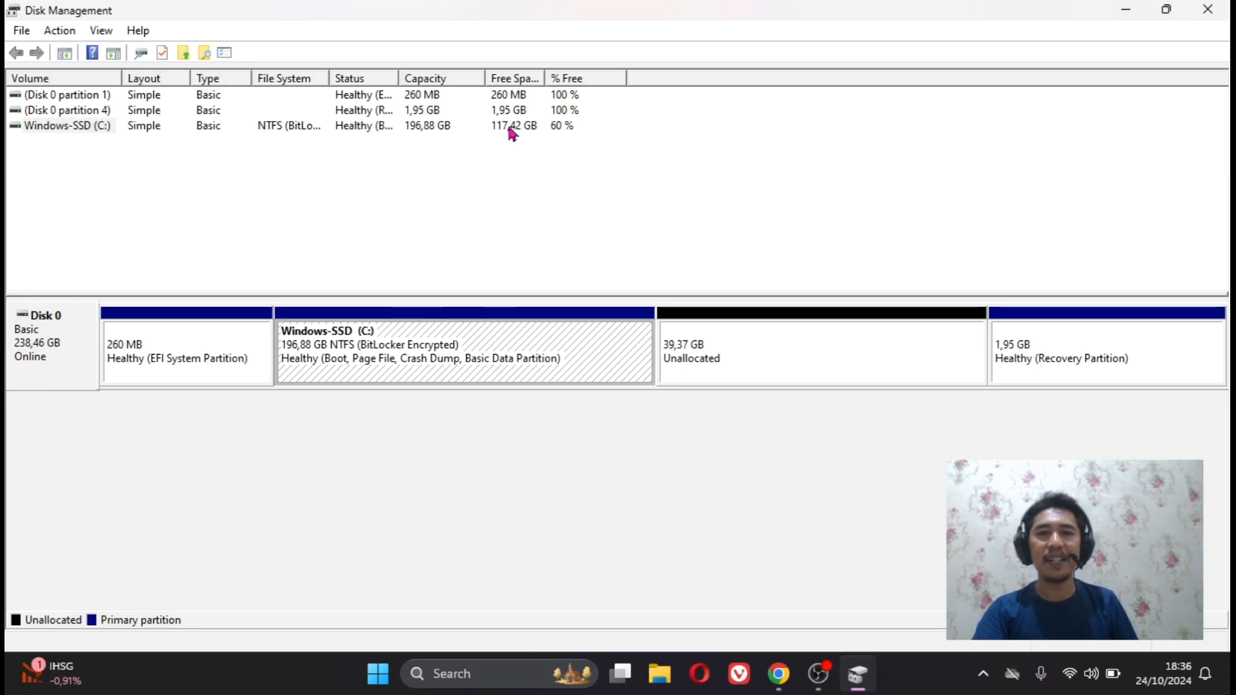
Start a new simple volume in the unallocated space on Disk 0 and accept a size of 40317 MB.
{"action": "left_click", "coordinate": [734, 341]}
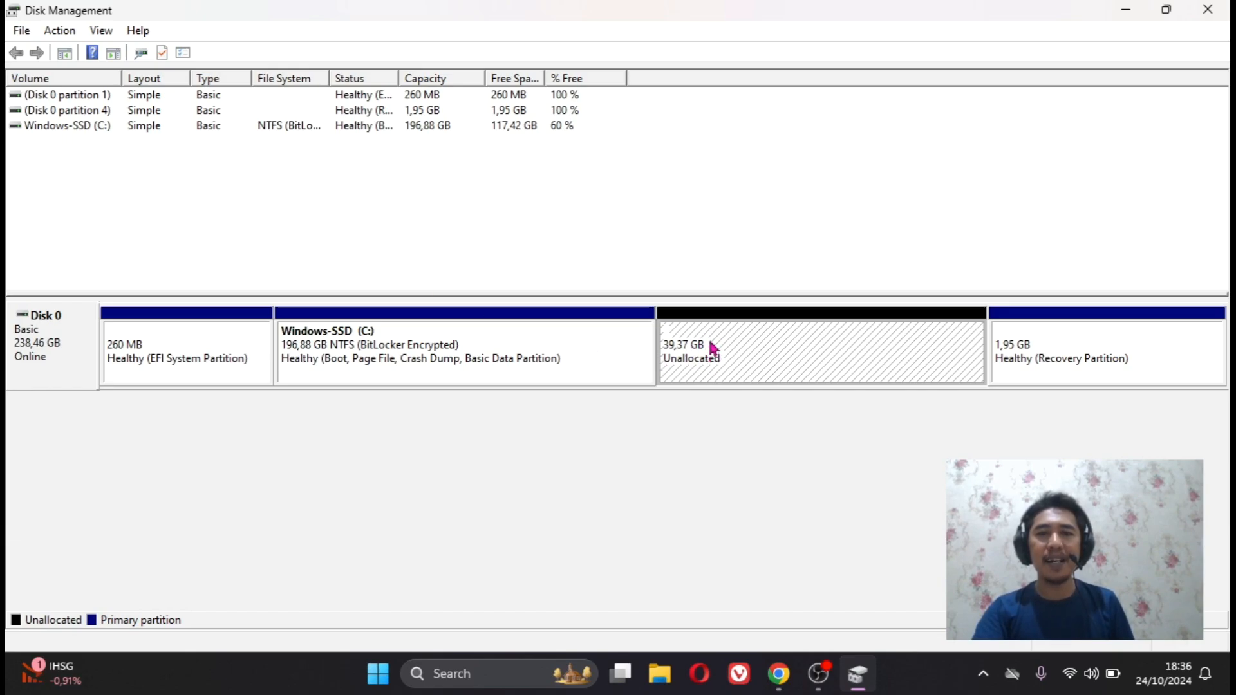
{"action": "right_click", "coordinate": [752, 352]}
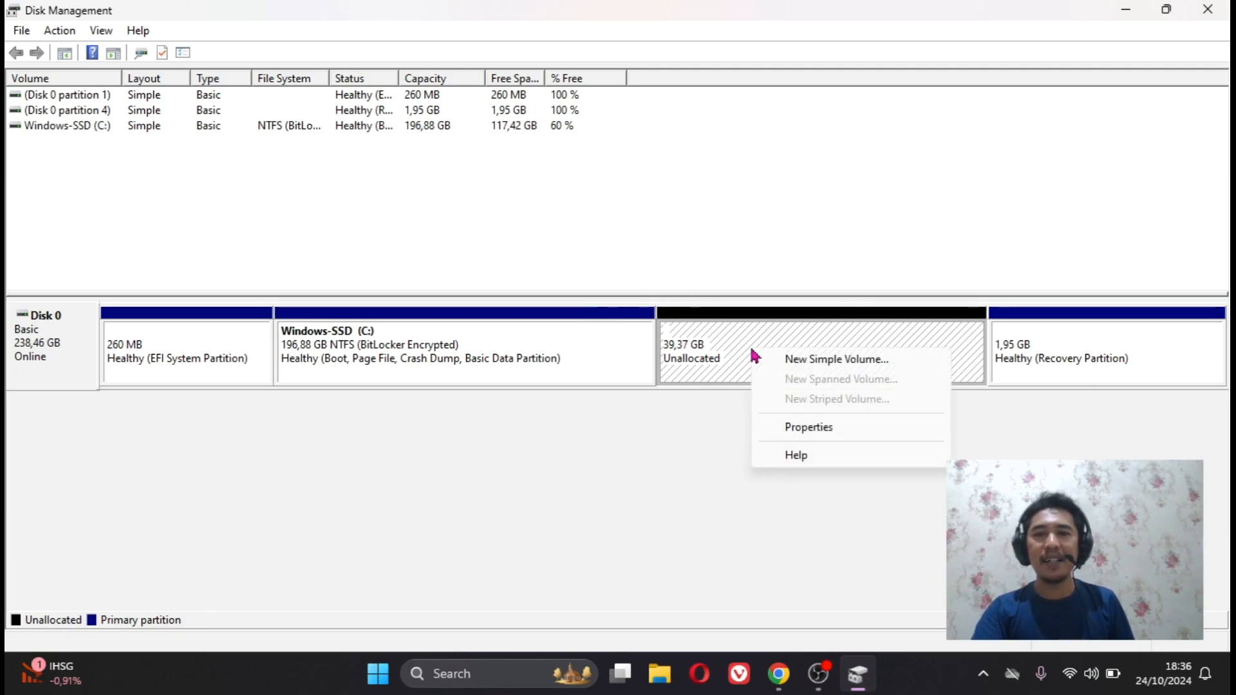
{"action": "left_click", "coordinate": [804, 360]}
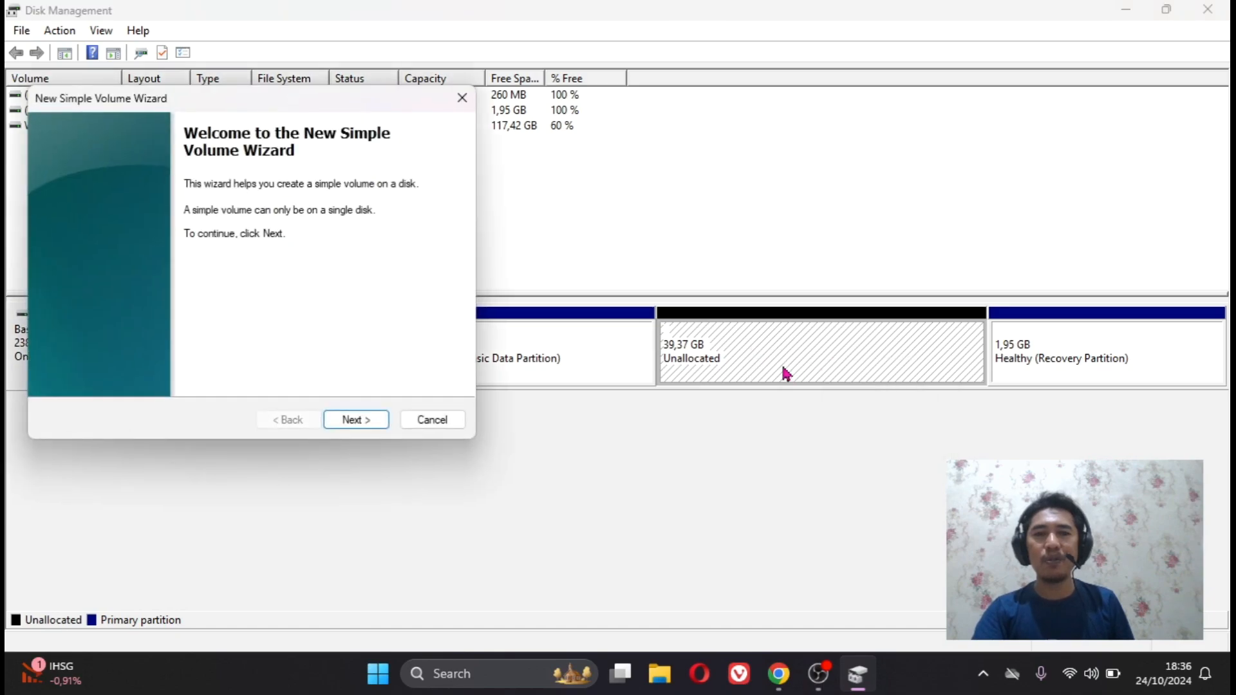
{"action": "left_click", "coordinate": [378, 420]}
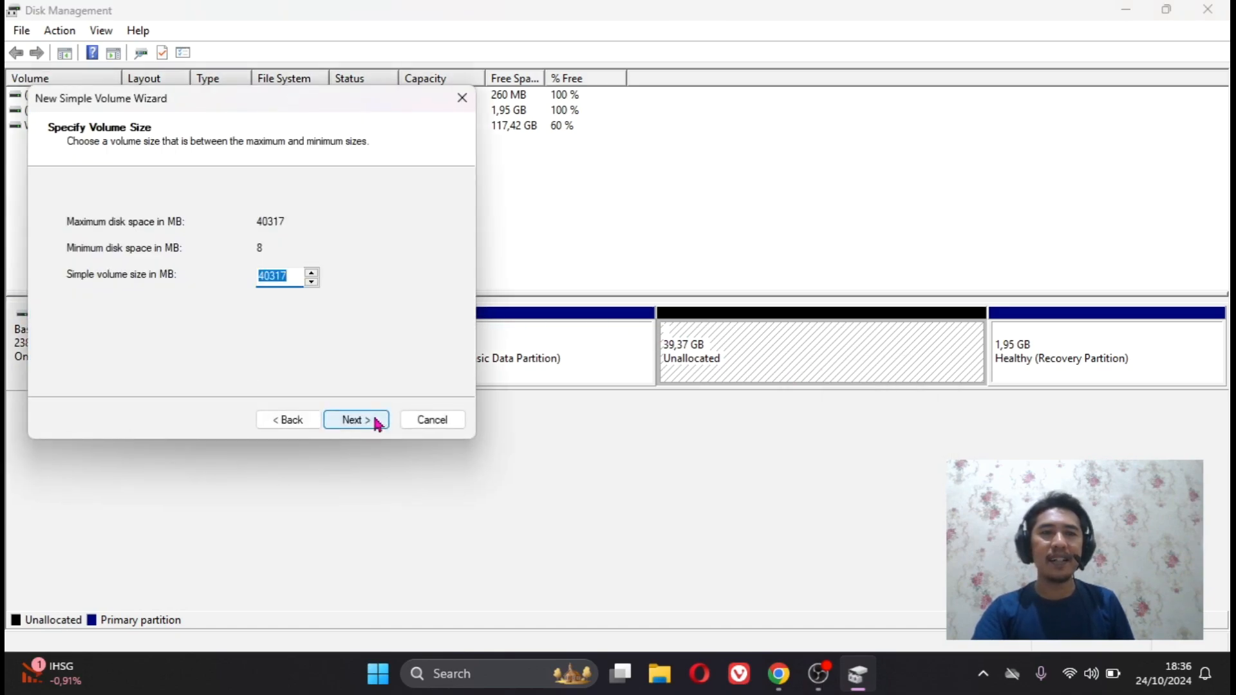
{"action": "left_click", "coordinate": [366, 422]}
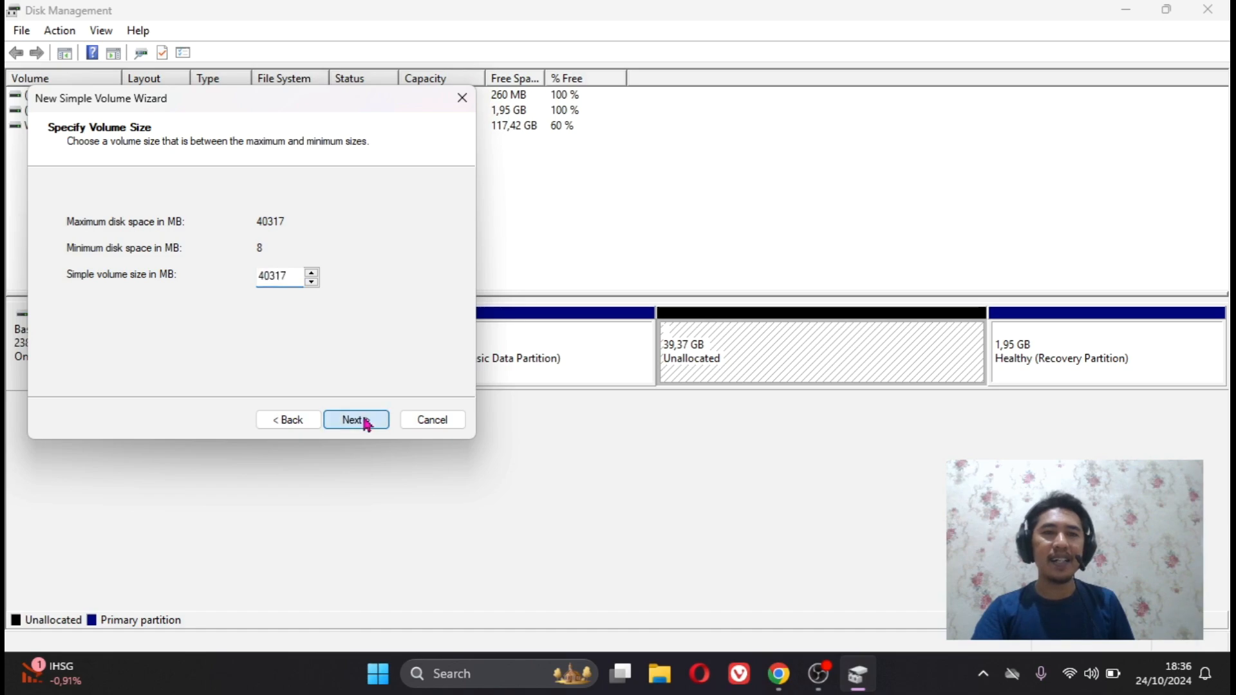
Assign drive letter D to the new volume and continue to the format settings.
{"action": "left_click", "coordinate": [342, 226]}
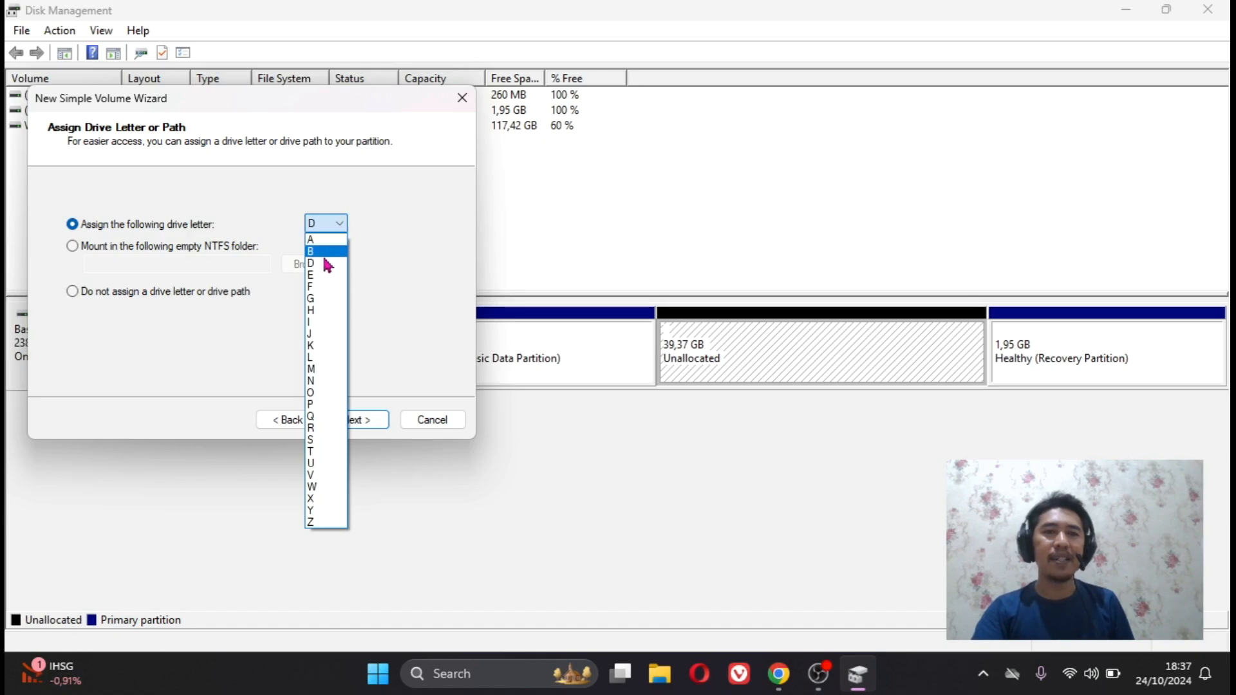
{"action": "left_click", "coordinate": [326, 264]}
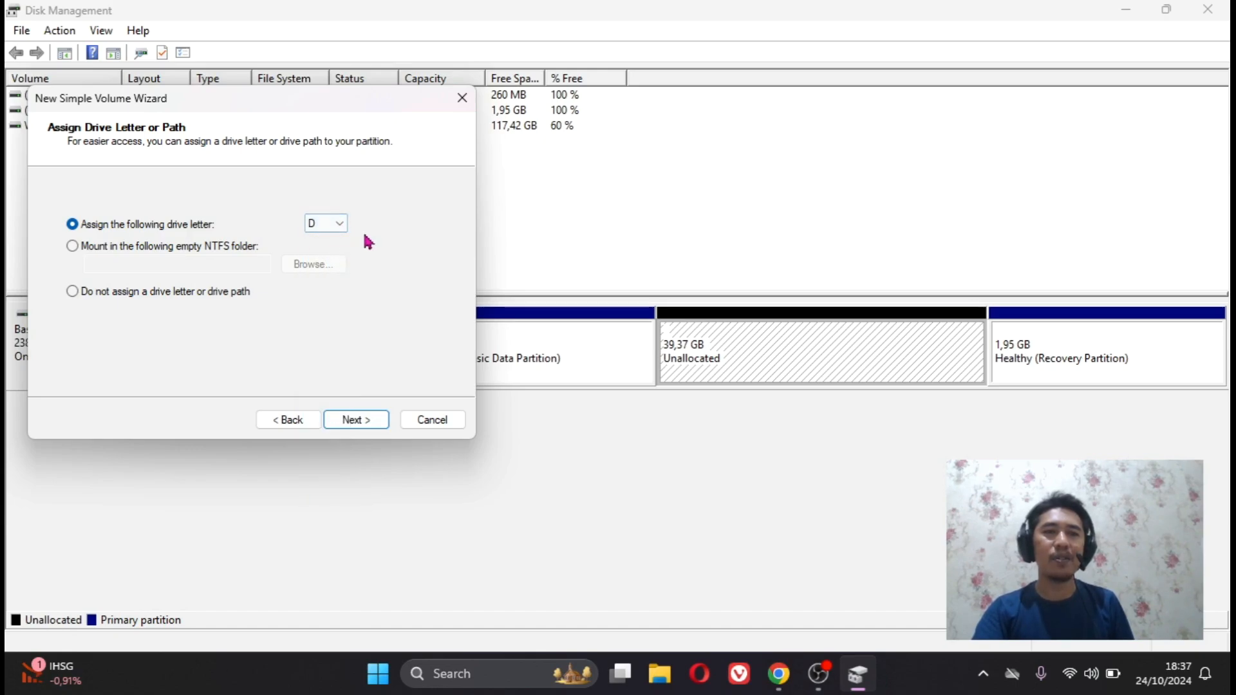
{"action": "left_click", "coordinate": [353, 422]}
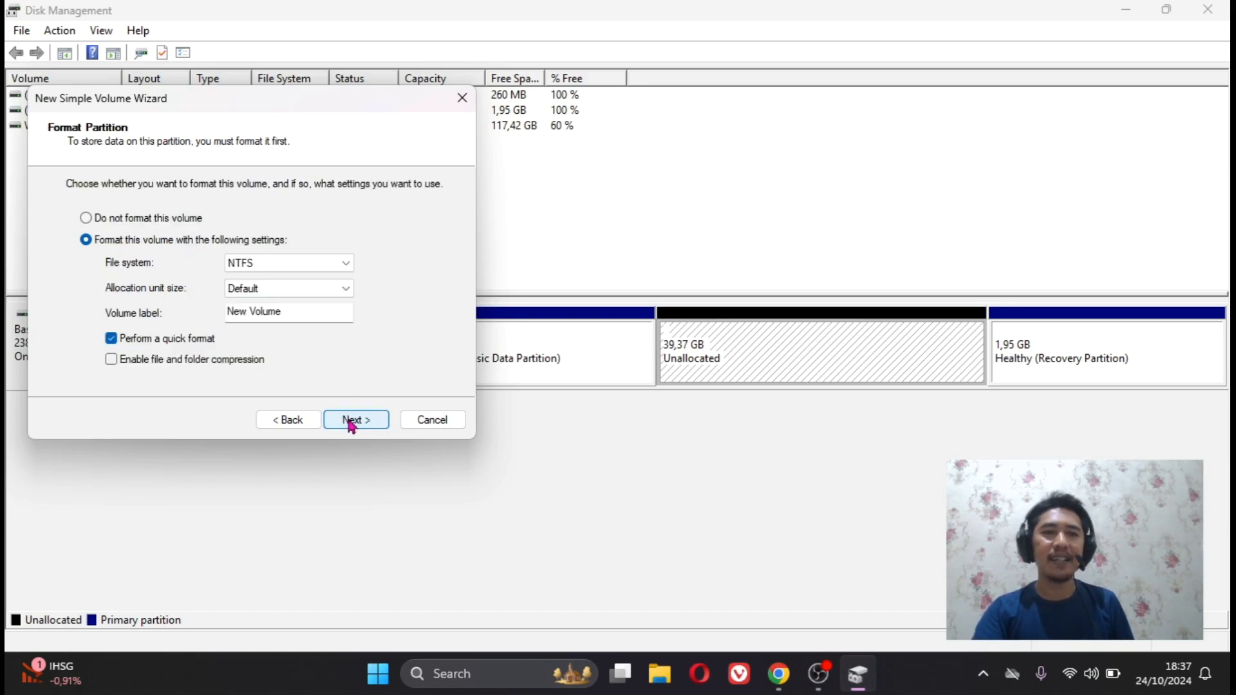
Format the new volume as NTFS with the default allocation unit size and label DATA, and complete the wizard.
{"action": "left_click", "coordinate": [264, 264]}
{"action": "left_click", "coordinate": [265, 265]}
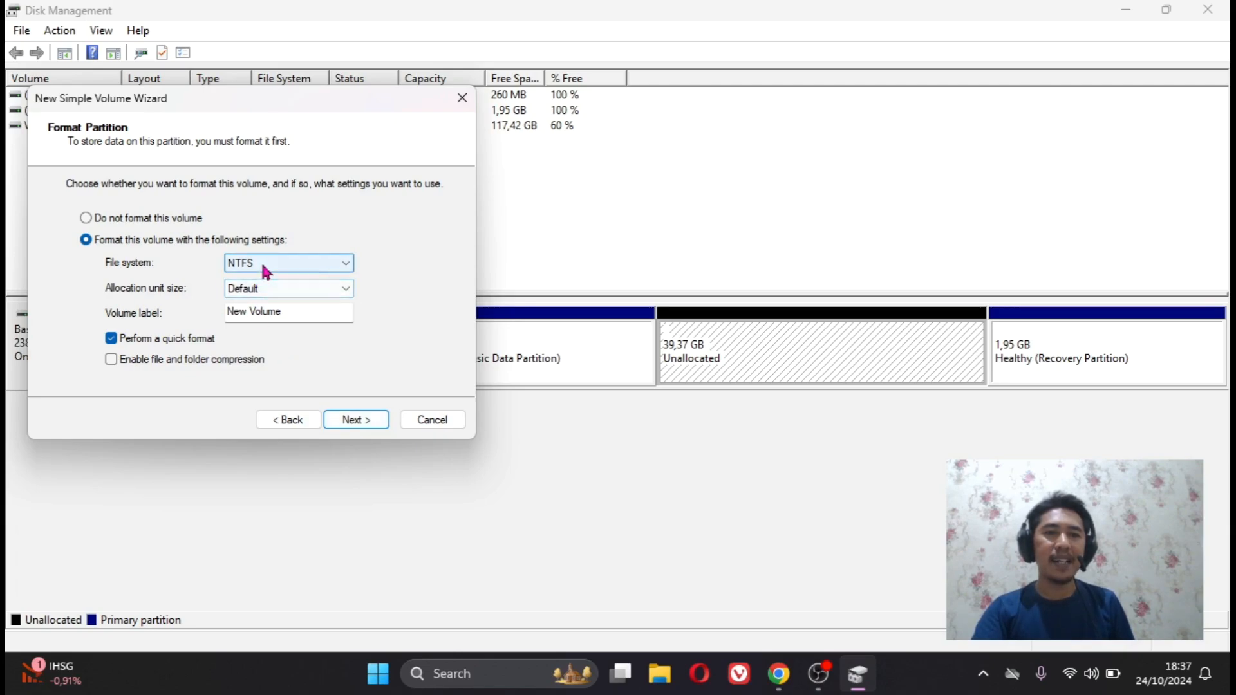
{"action": "left_click", "coordinate": [268, 288]}
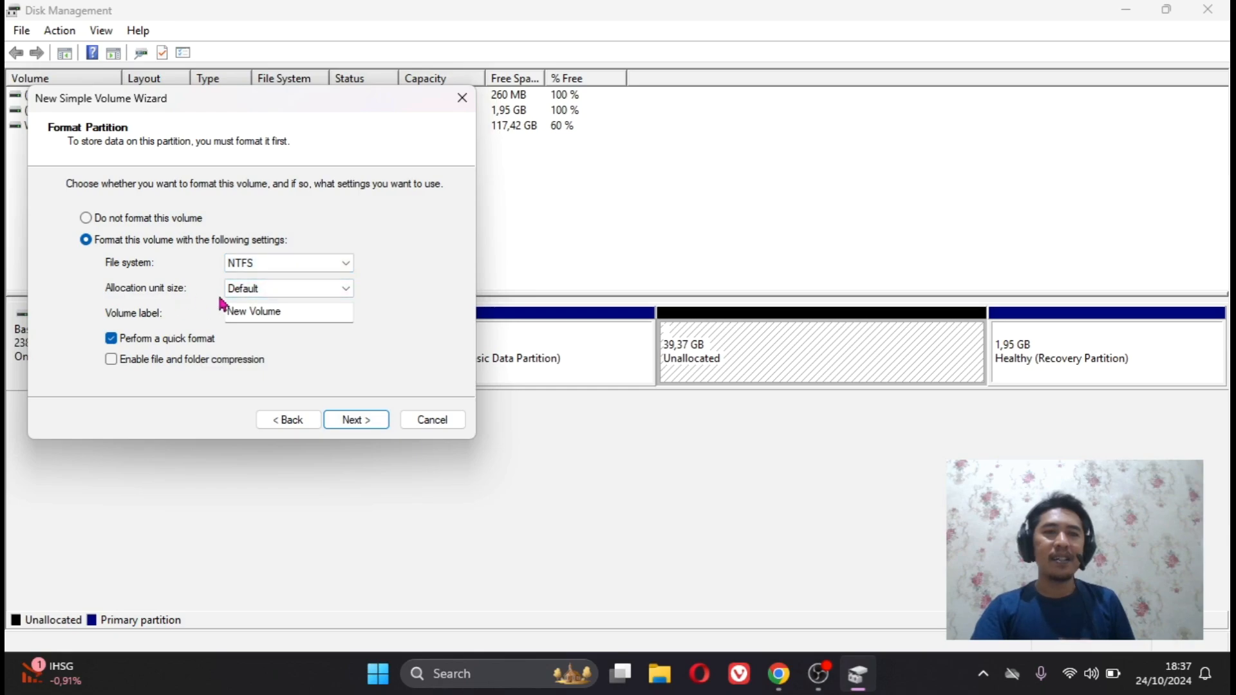
{"action": "left_click", "coordinate": [270, 317]}
{"action": "left_click_drag", "start_coordinate": [287, 314], "coordinate": [196, 311]}
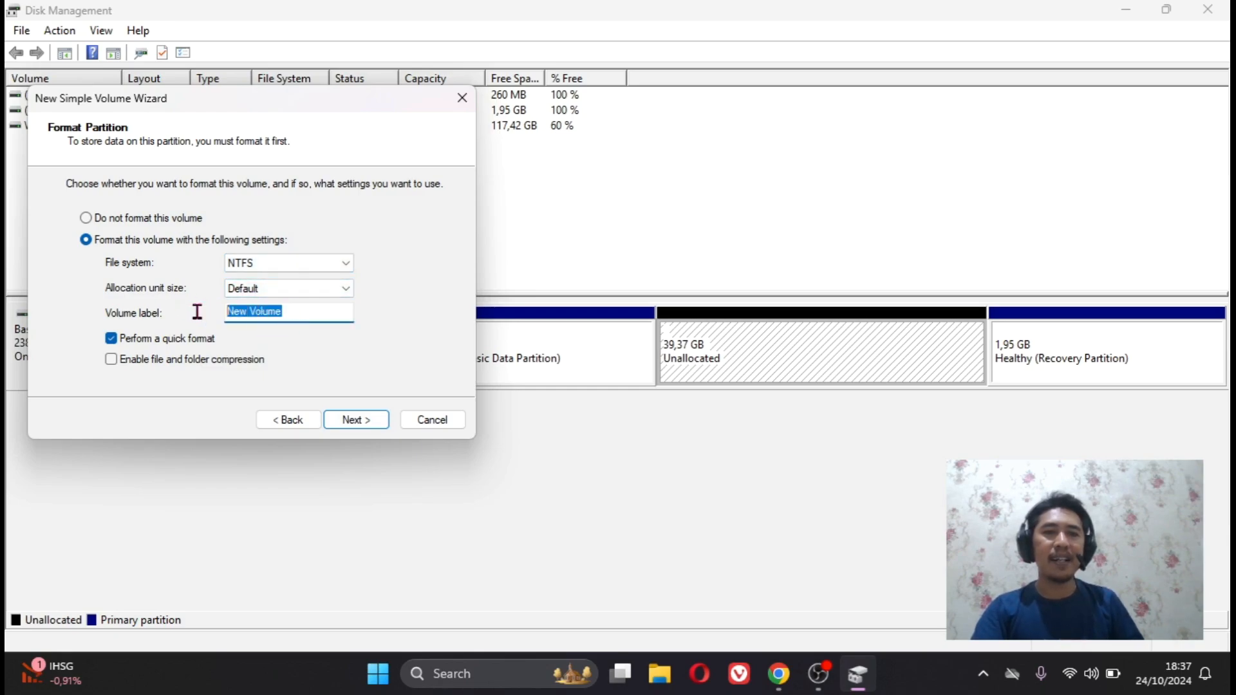
{"action": "left_click", "coordinate": [319, 289]}
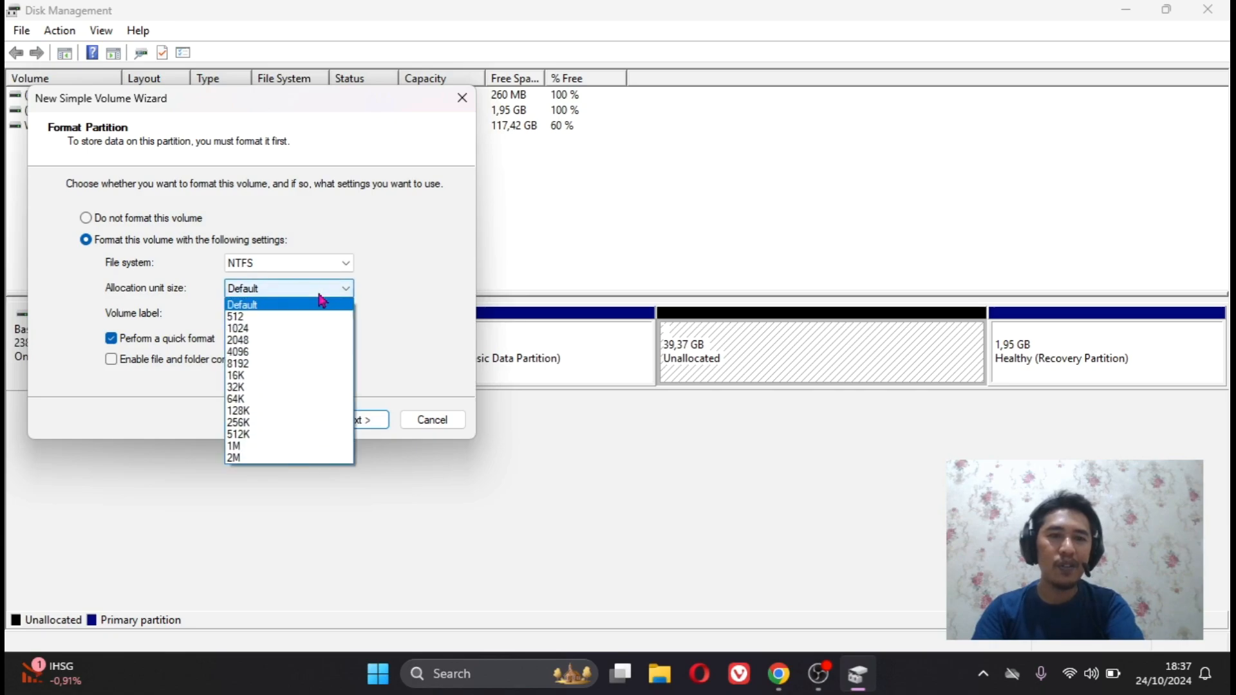
{"action": "left_click", "coordinate": [323, 300]}
{"action": "left_click", "coordinate": [298, 314]}
{"action": "left_click_drag", "start_coordinate": [297, 314], "coordinate": [227, 314]}
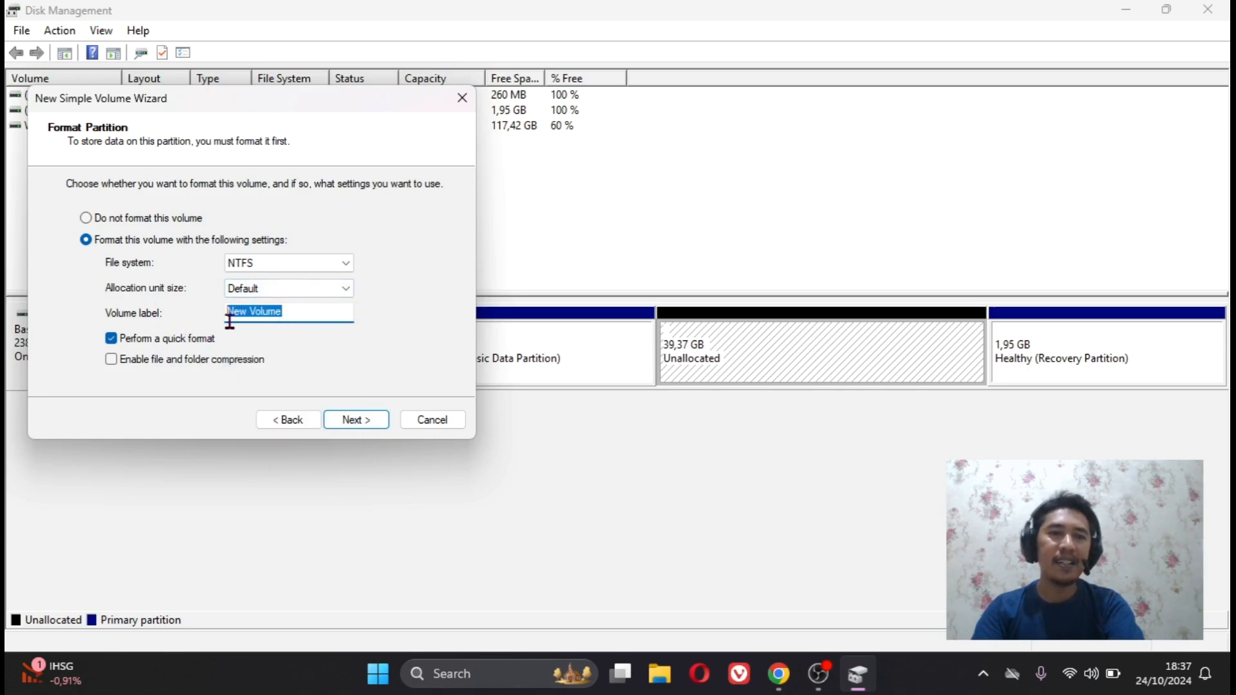
{"action": "type", "text": "DATA"}
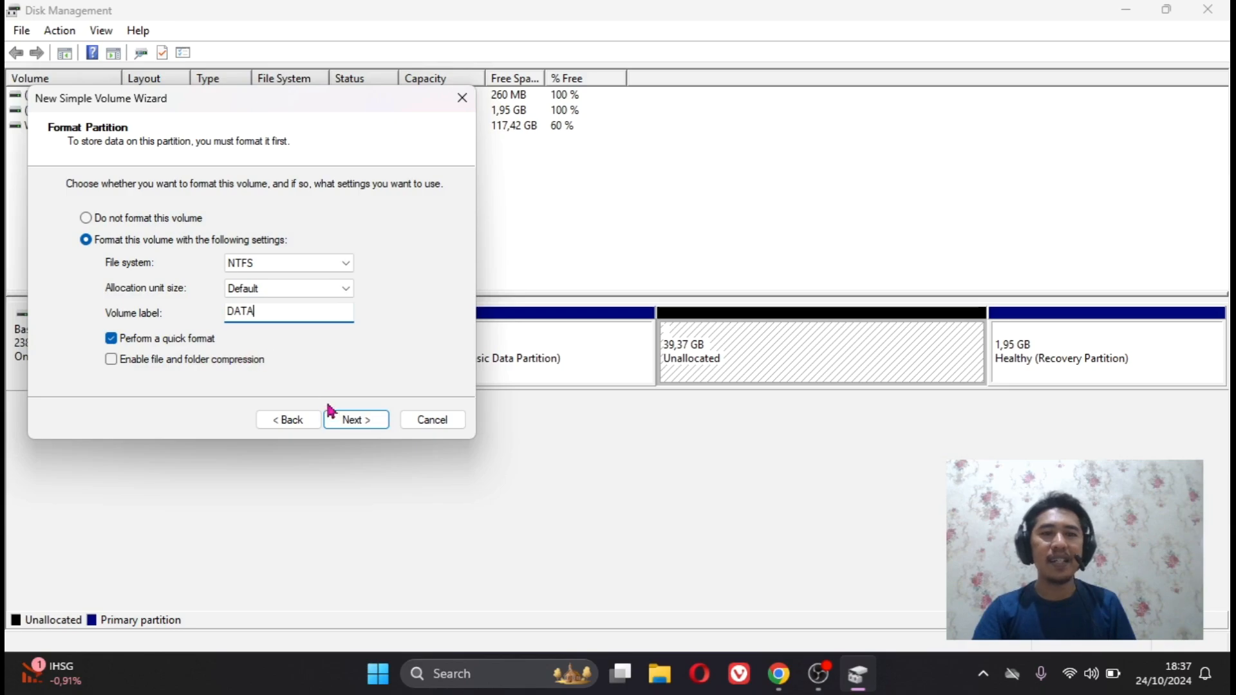
{"action": "left_click", "coordinate": [358, 421]}
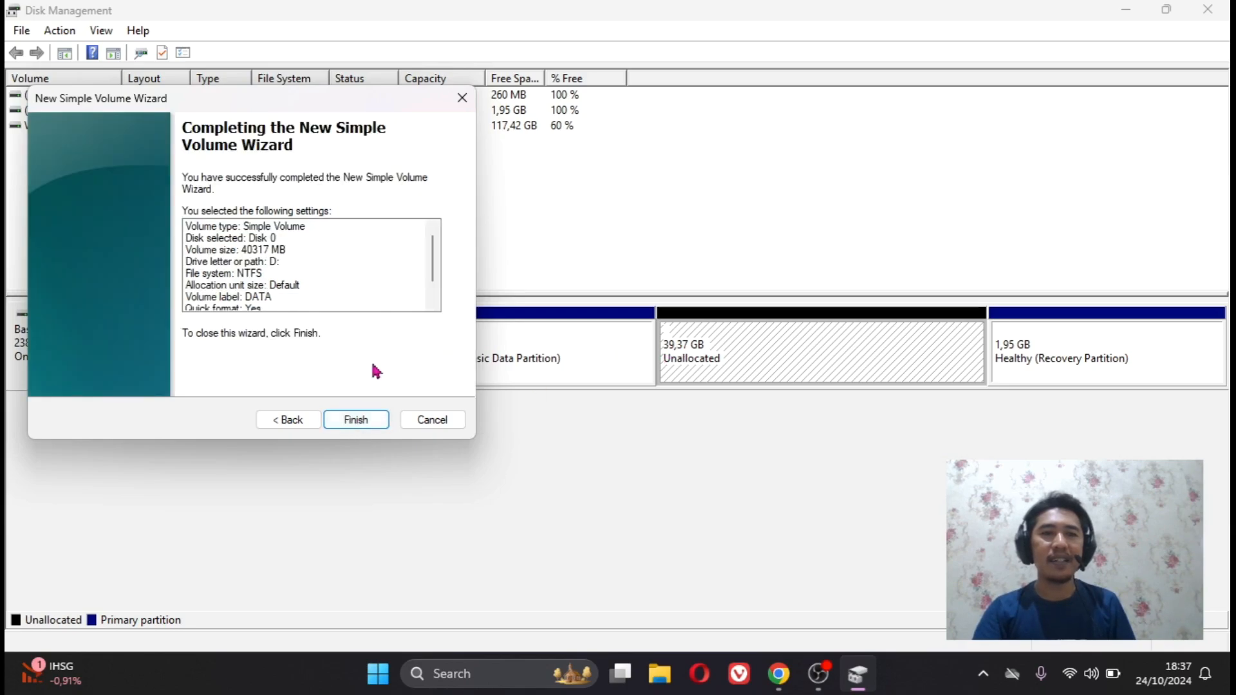
{"action": "left_click", "coordinate": [362, 422]}
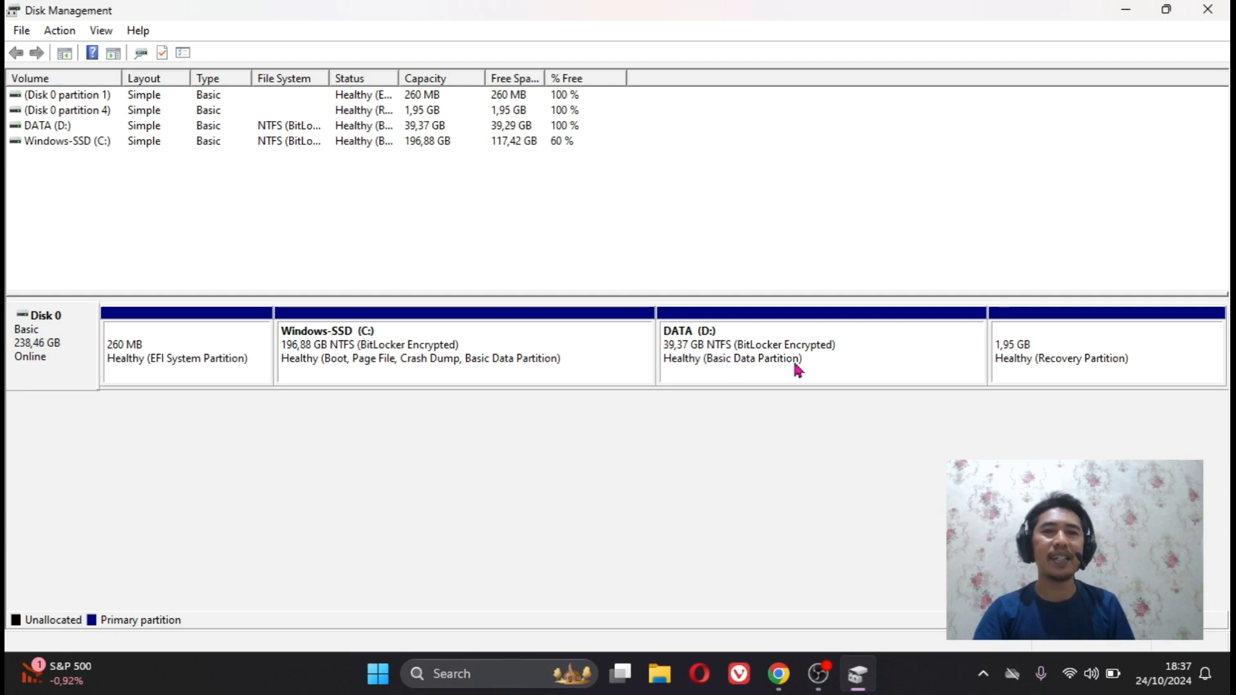
Close Disk Management, view the contents of the DATA (D:) drive in File Explorer, and return to This PC.
{"action": "left_click", "coordinate": [1209, 12]}
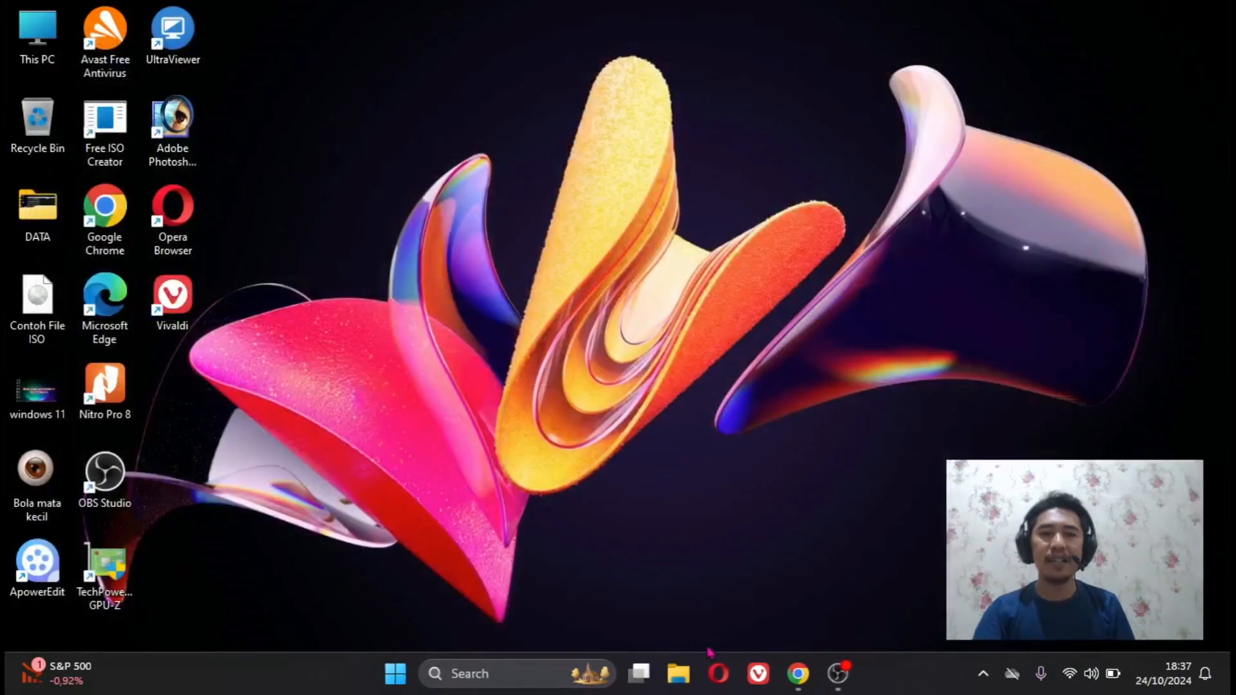
{"action": "key", "text": "super+e"}
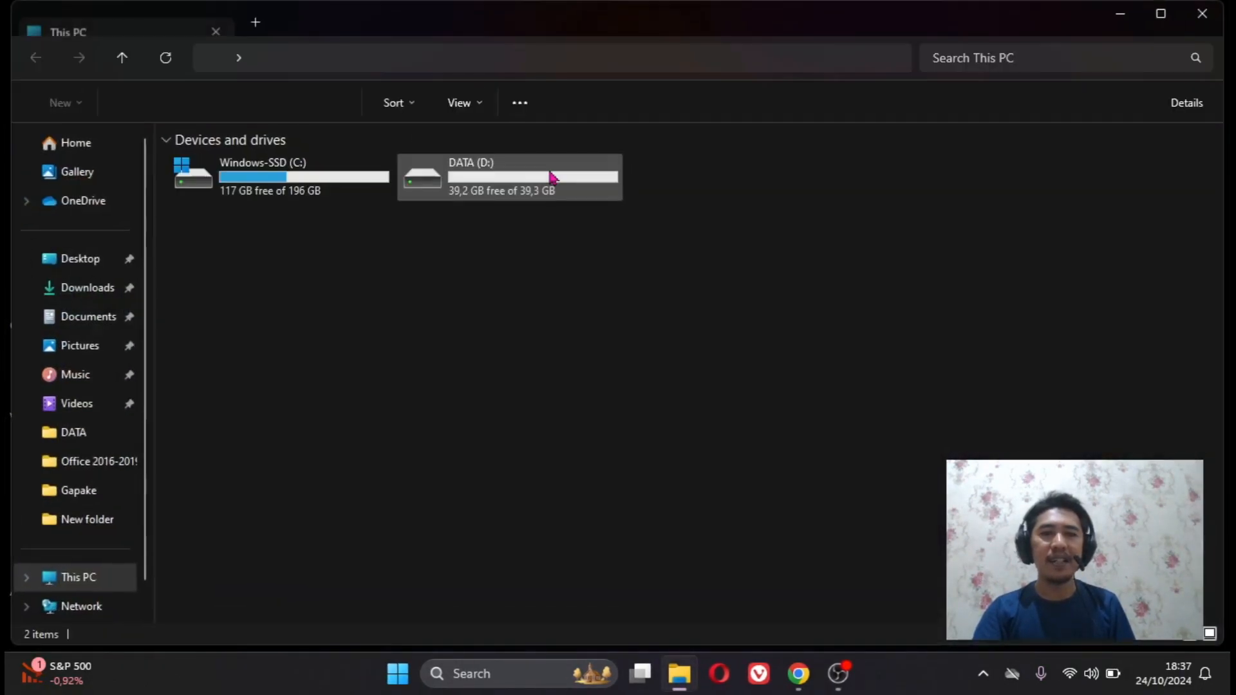
{"action": "double_click", "coordinate": [430, 178]}
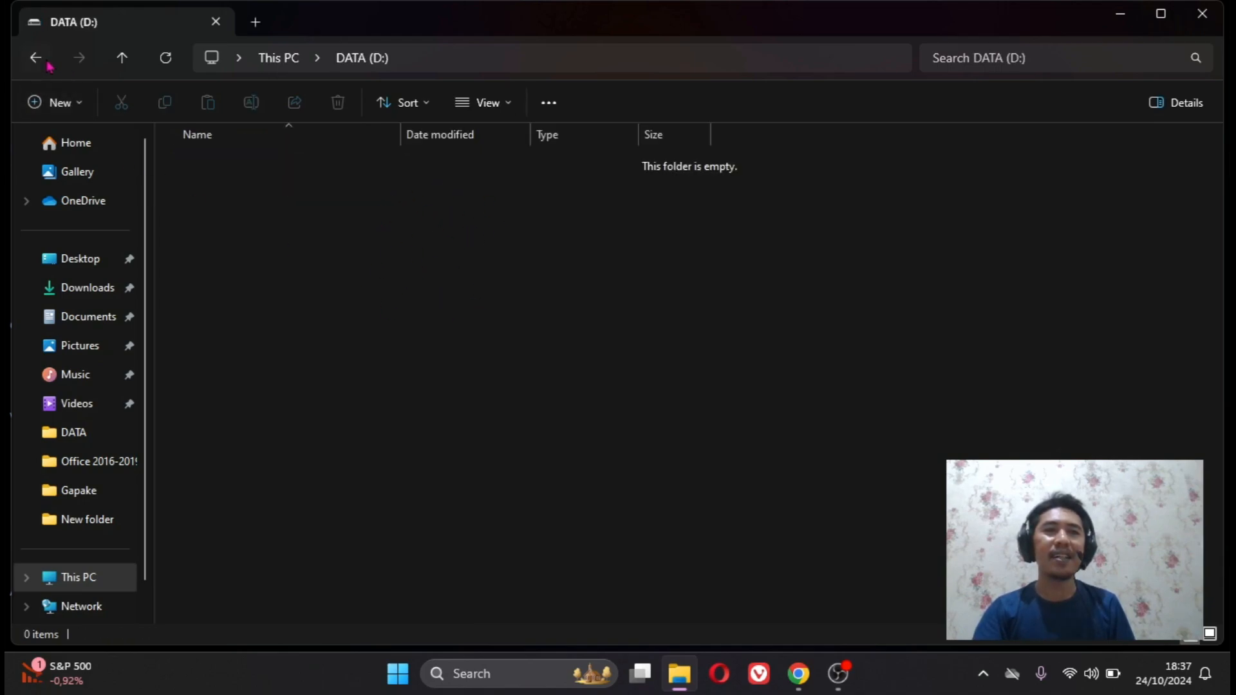
{"action": "left_click", "coordinate": [42, 63]}
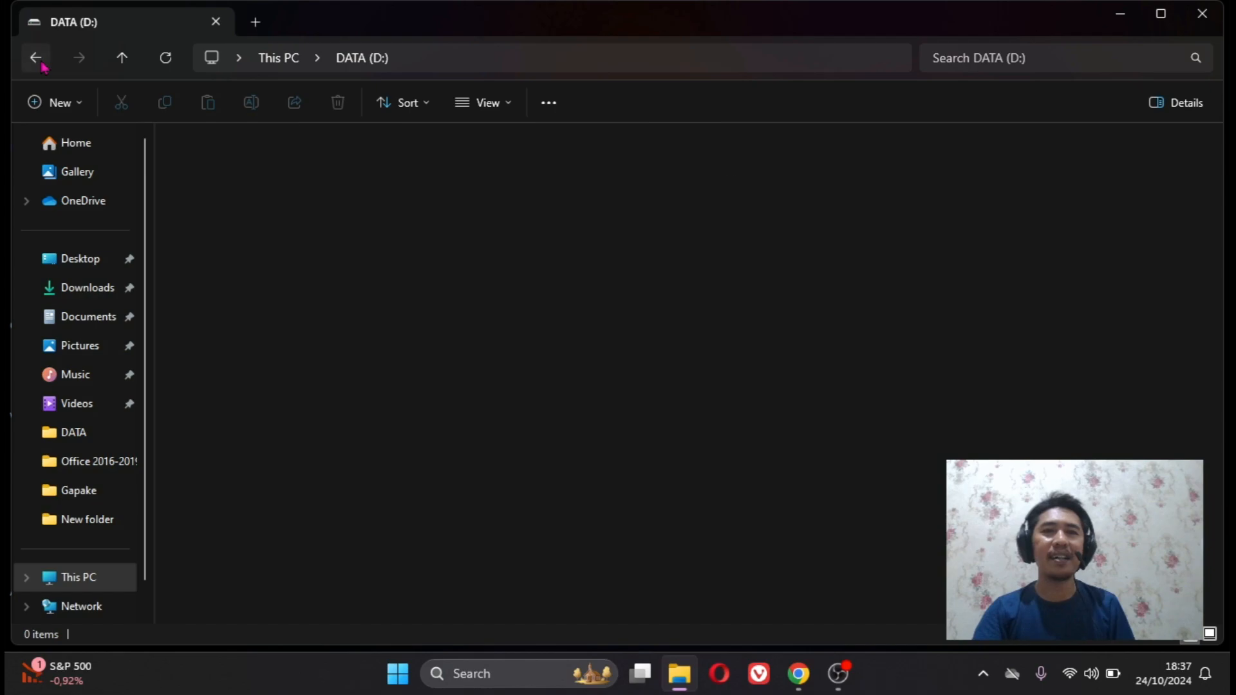
{"action": "left_click", "coordinate": [471, 305]}
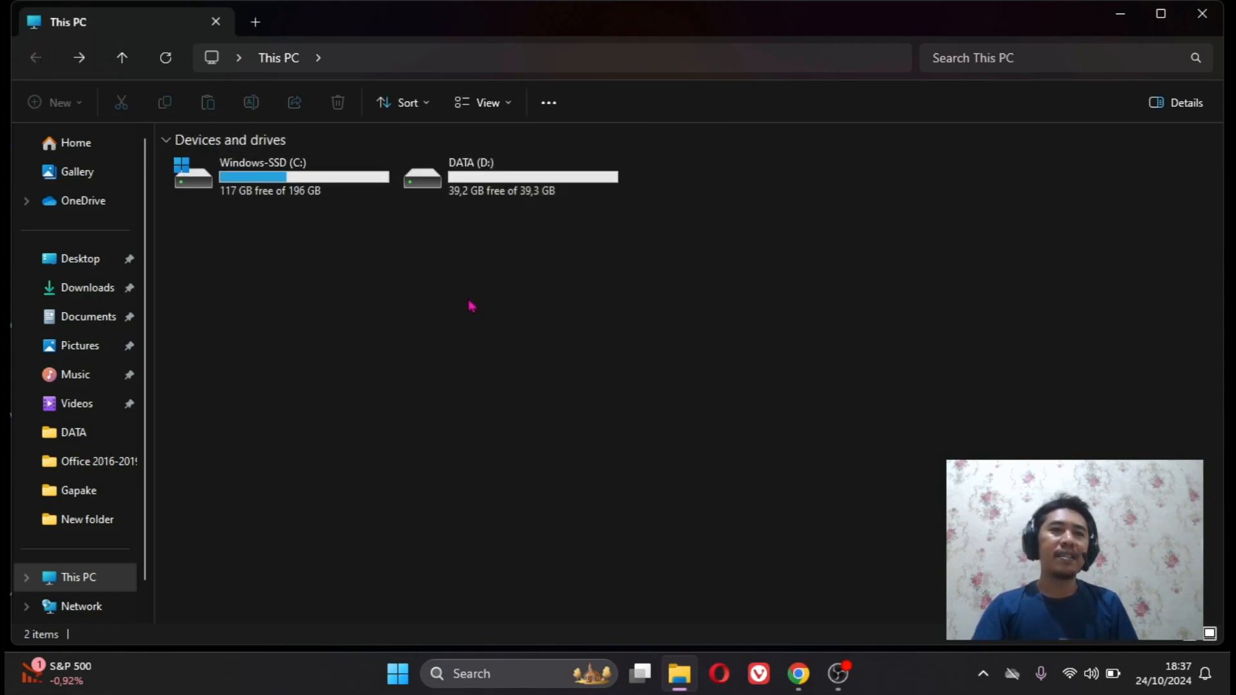